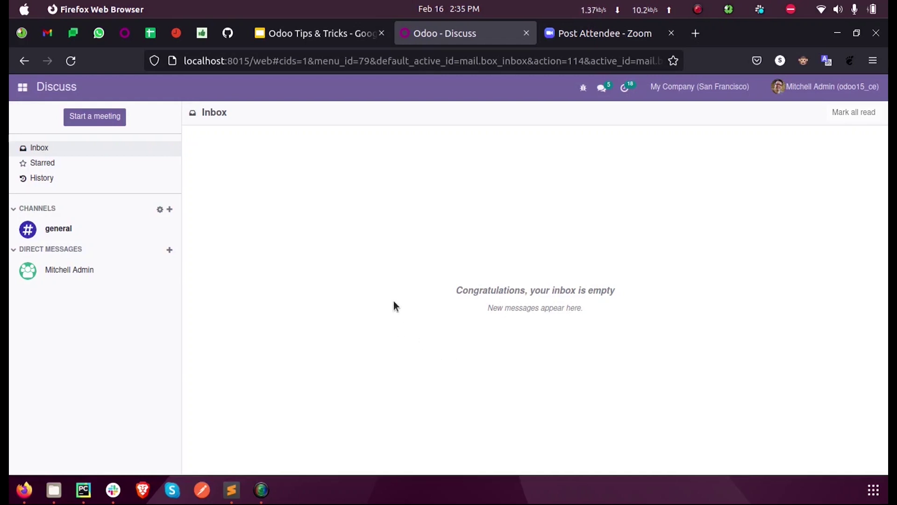
Step: Open the Hospital app from the apps menu to reach the Patients Details overview
click(11, 88)
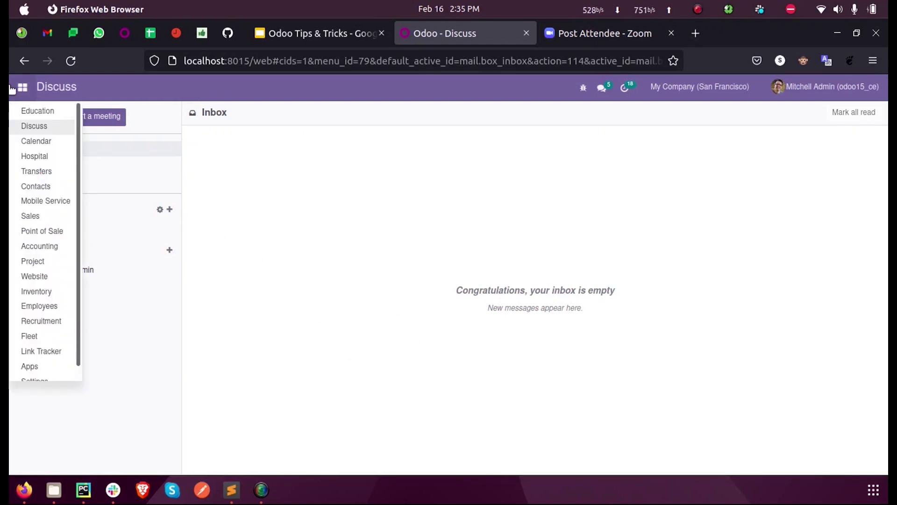
click(33, 155)
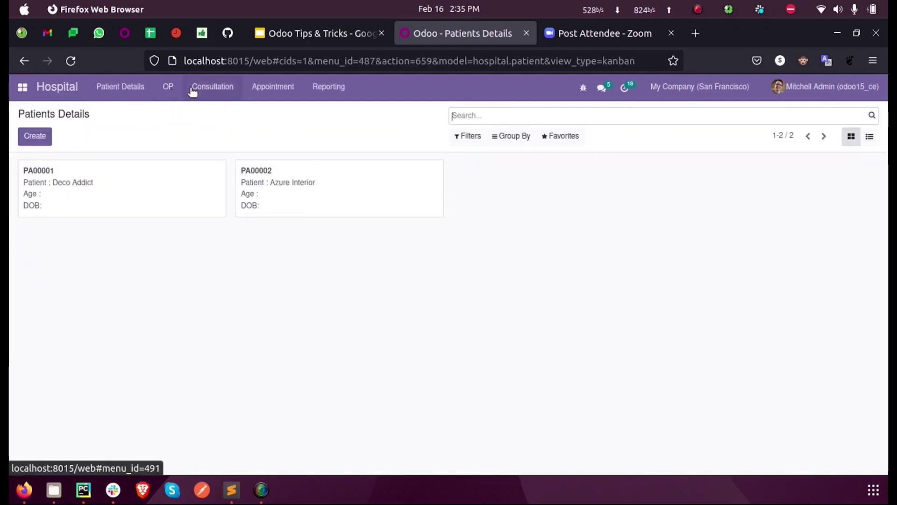
Step: Create a new consultation, check the Doctor list, and set Patient Card to Deco Addict
click(218, 93)
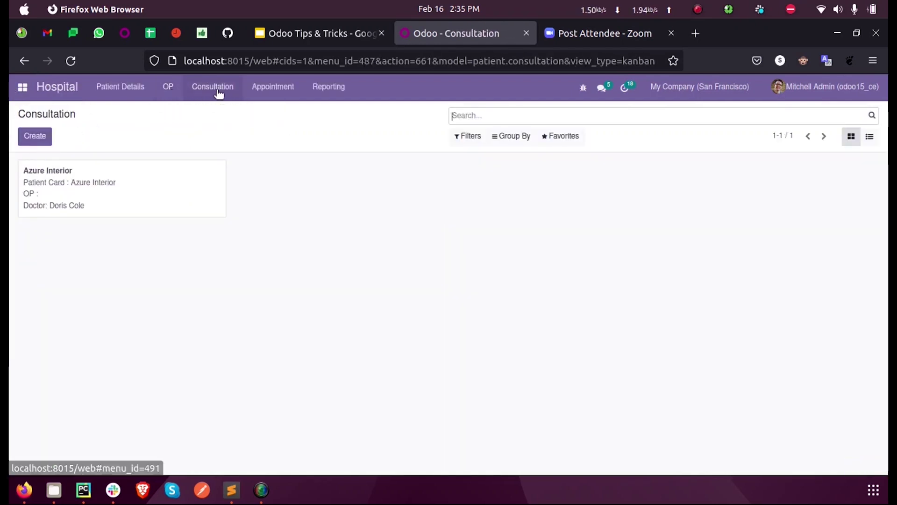
click(36, 134)
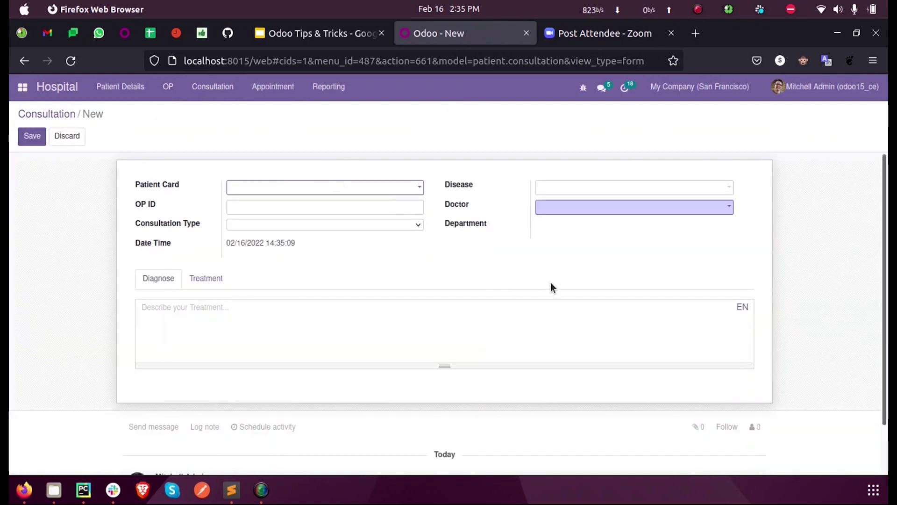
click(553, 207)
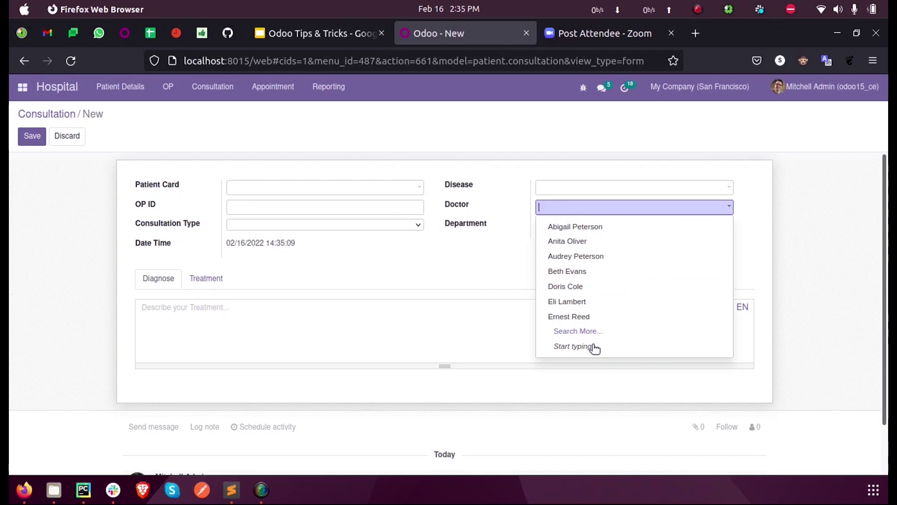
click(440, 290)
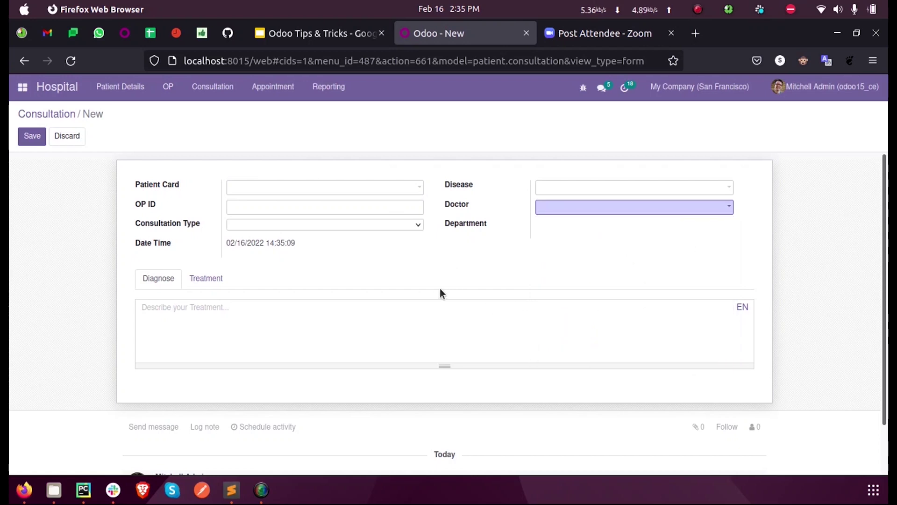
click(297, 188)
click(283, 207)
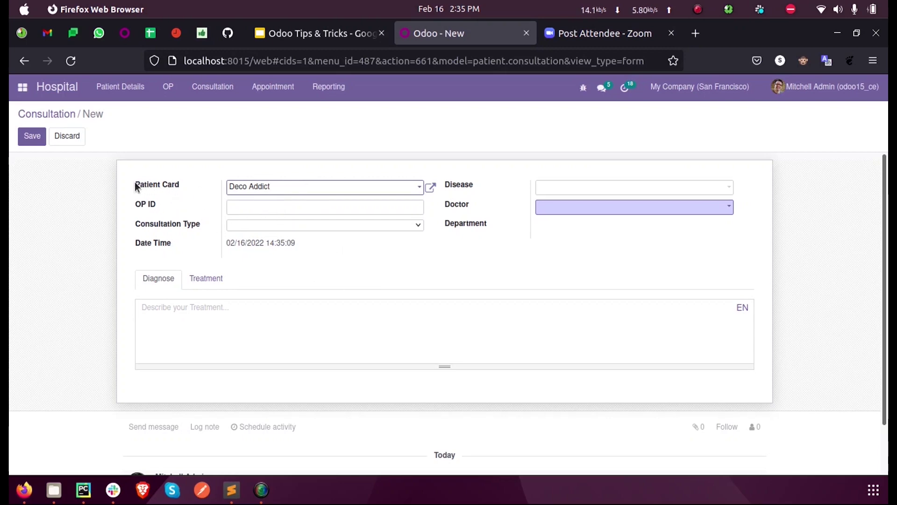
Step: Compare Deco Addict's patient card doctors with the full Doctor dropdown list
drag(134, 184, 182, 190)
click(362, 199)
click(432, 188)
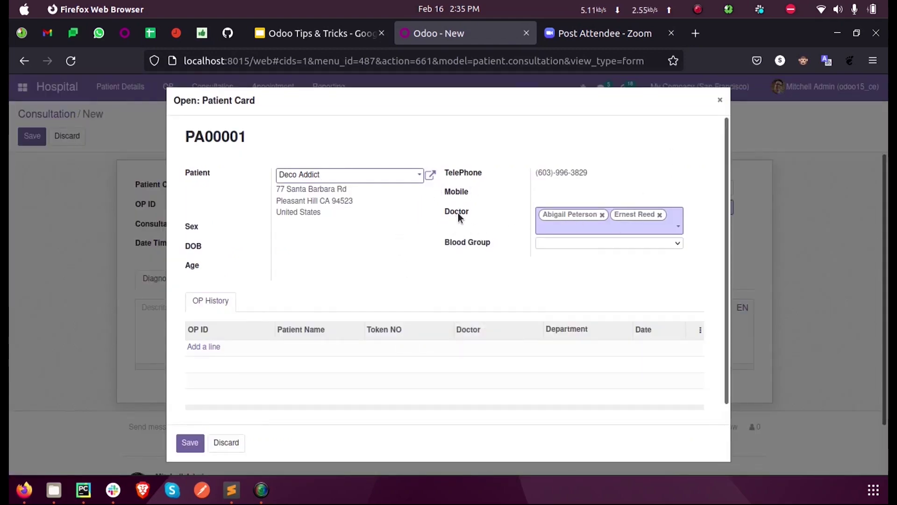
click(227, 444)
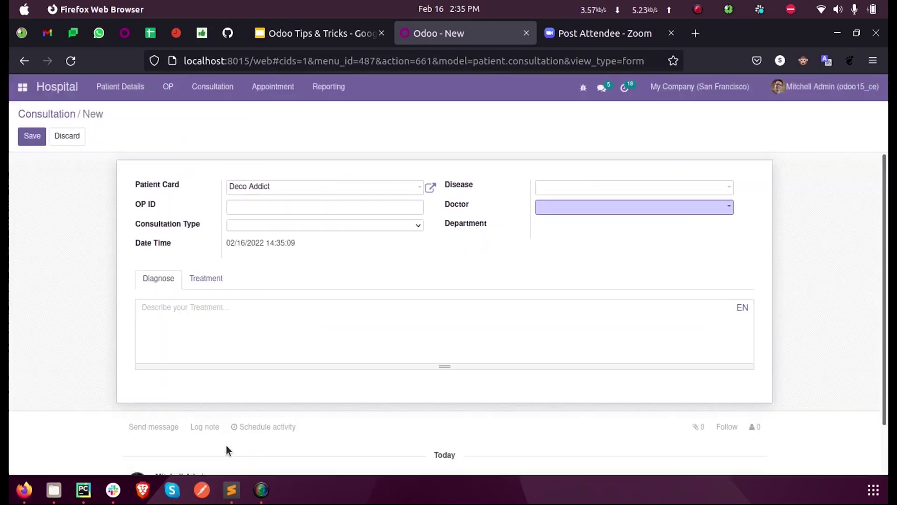
click(341, 191)
click(430, 188)
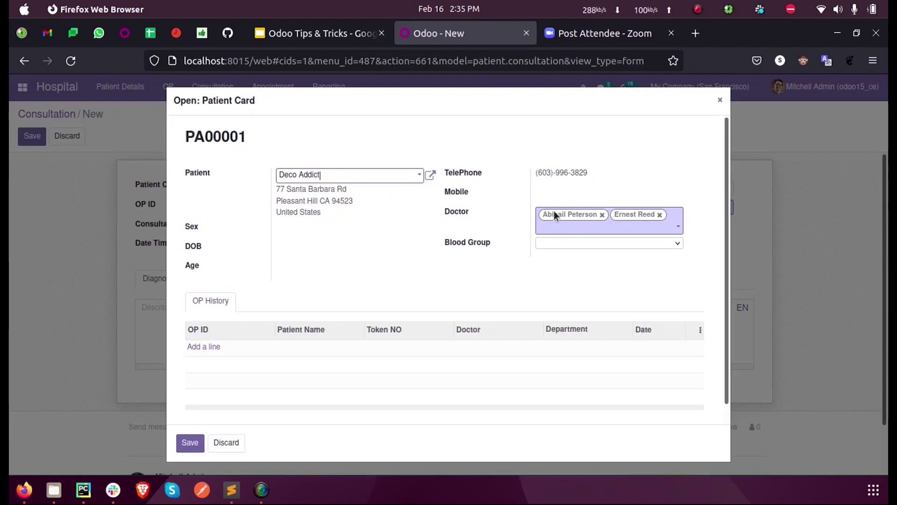
click(227, 444)
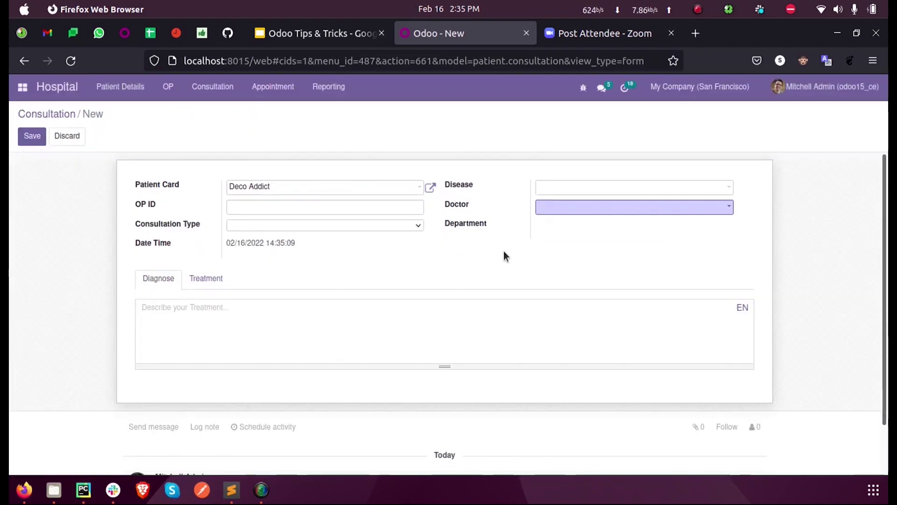
click(455, 205)
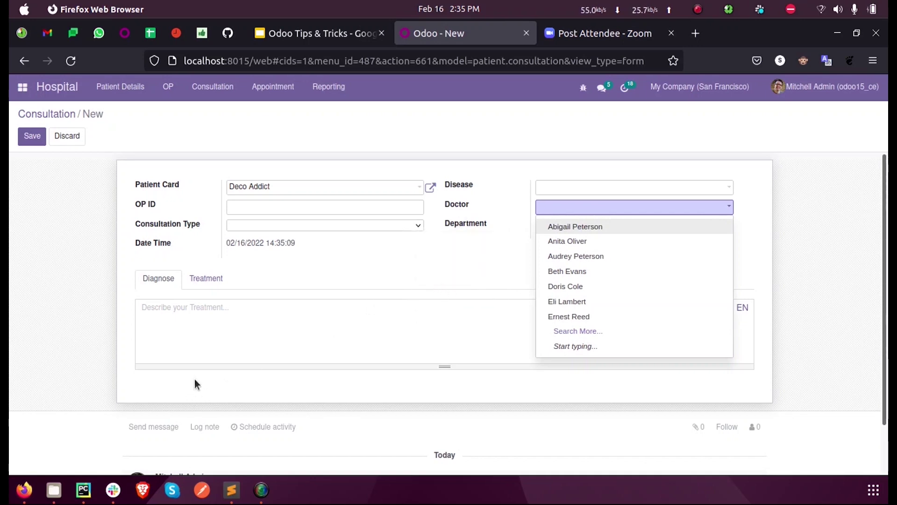
Step: Uncomment the patient-card onchange method (lines 51–54) in consulation.py with Ctrl+/
click(87, 497)
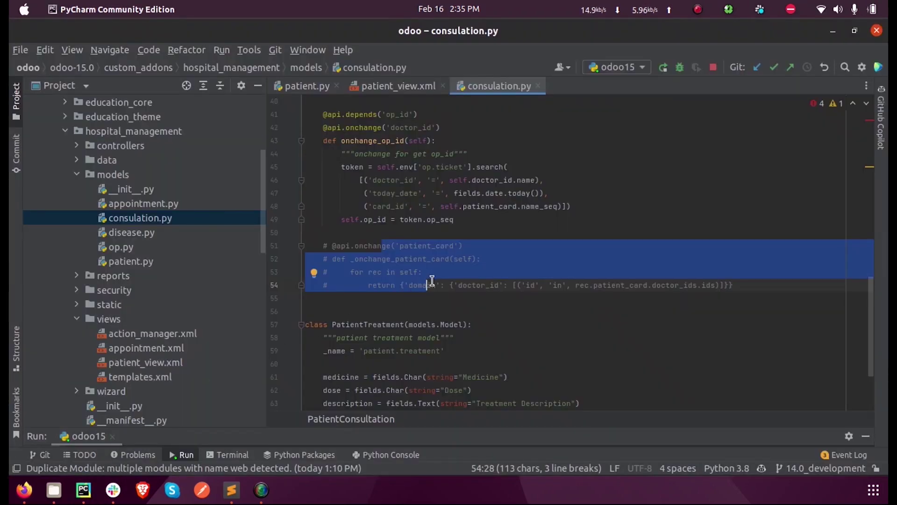
key(ctrl+slash)
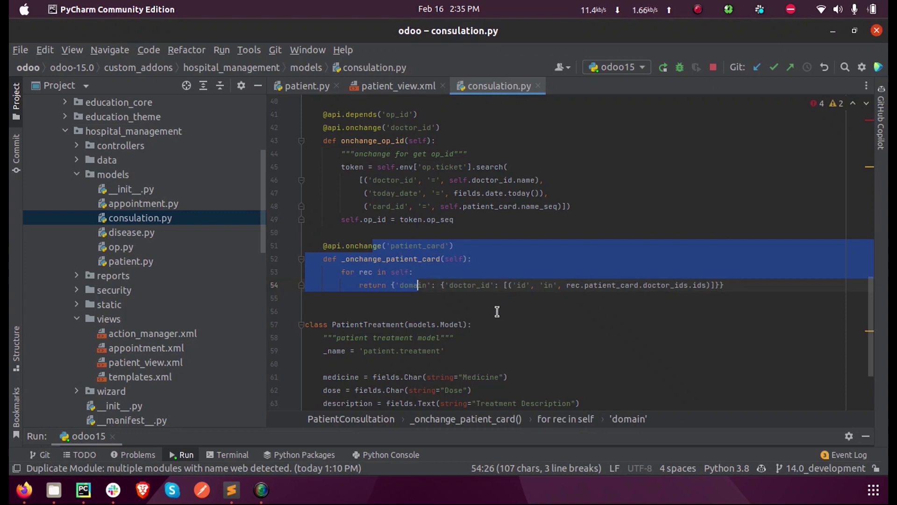
click(496, 311)
click(23, 490)
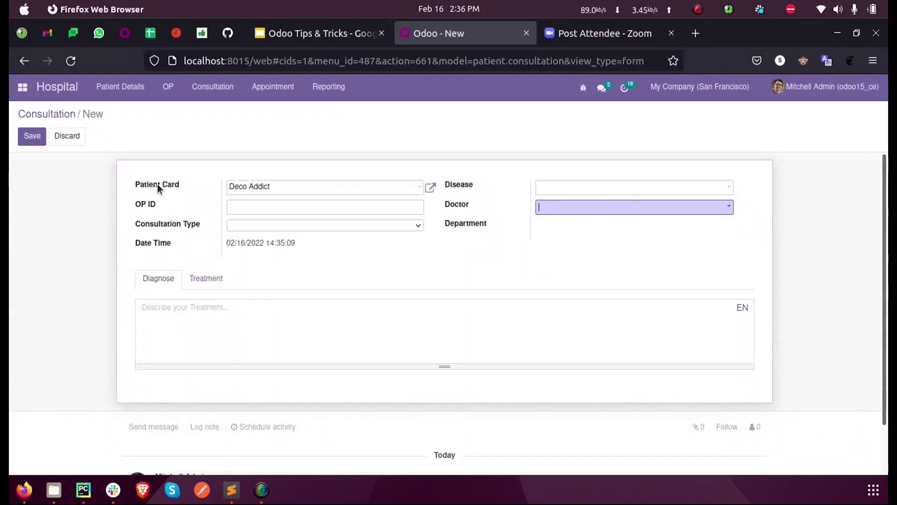
Step: Pick Azure Interior in the Patient Card dropdown, then return to consulation.py in PyCharm
mouse_move(157, 185)
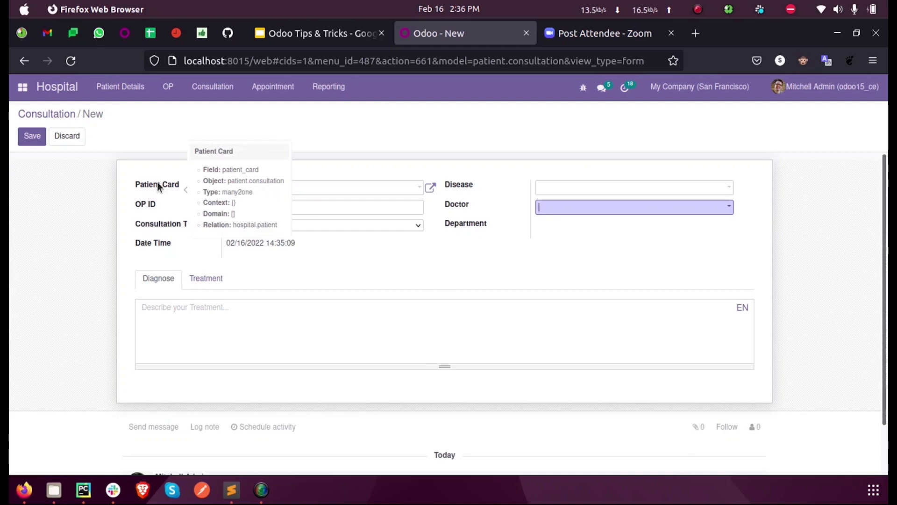
click(283, 191)
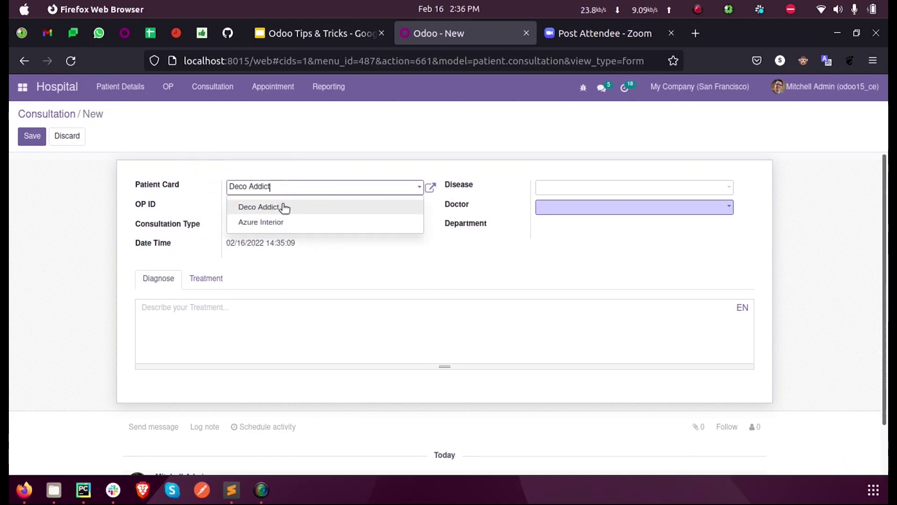
click(281, 222)
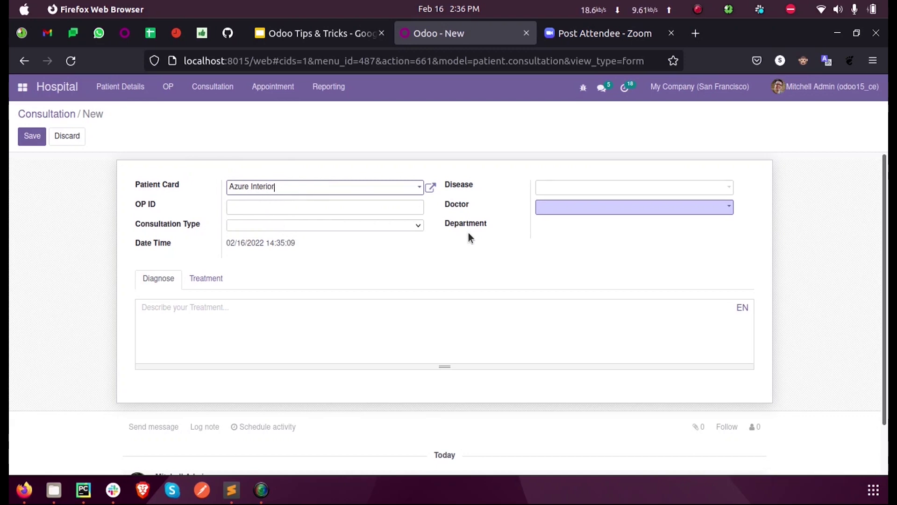
click(84, 489)
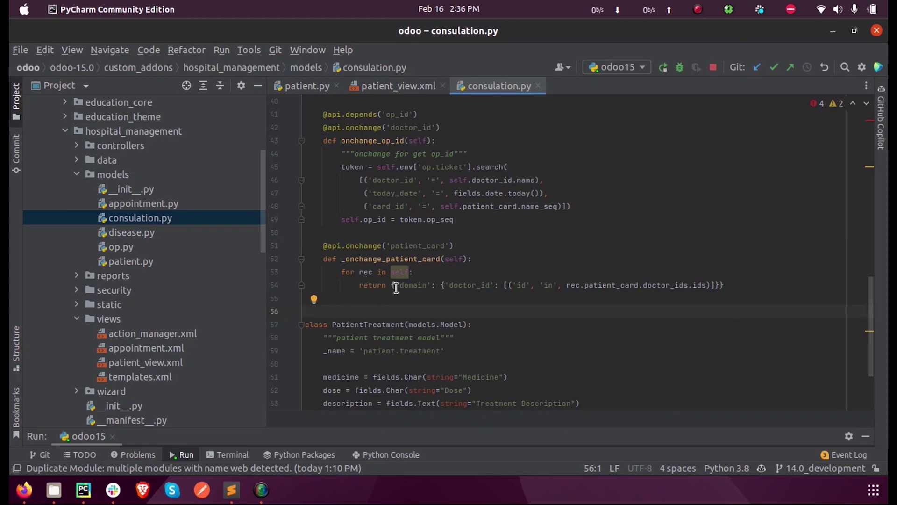
Step: Review the doctor_id domain in _onchange_patient_card against the form's Doctor field
click(457, 285)
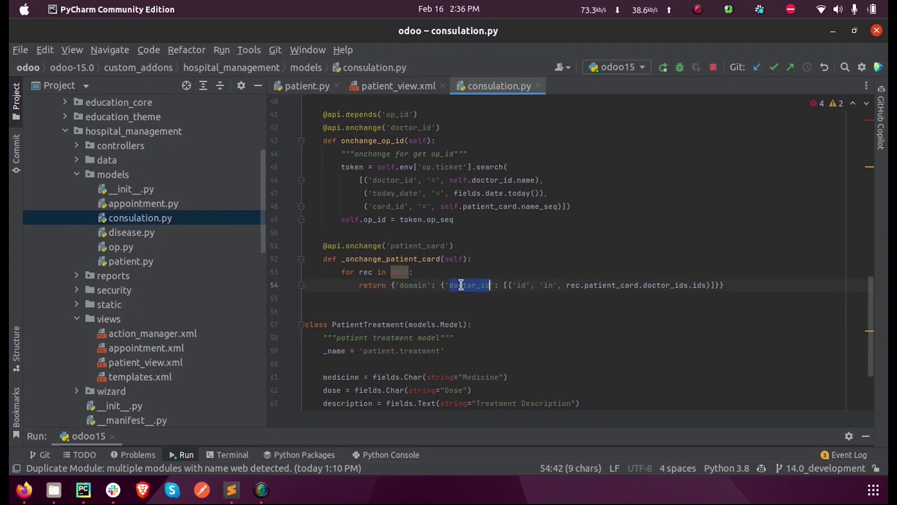
click(24, 489)
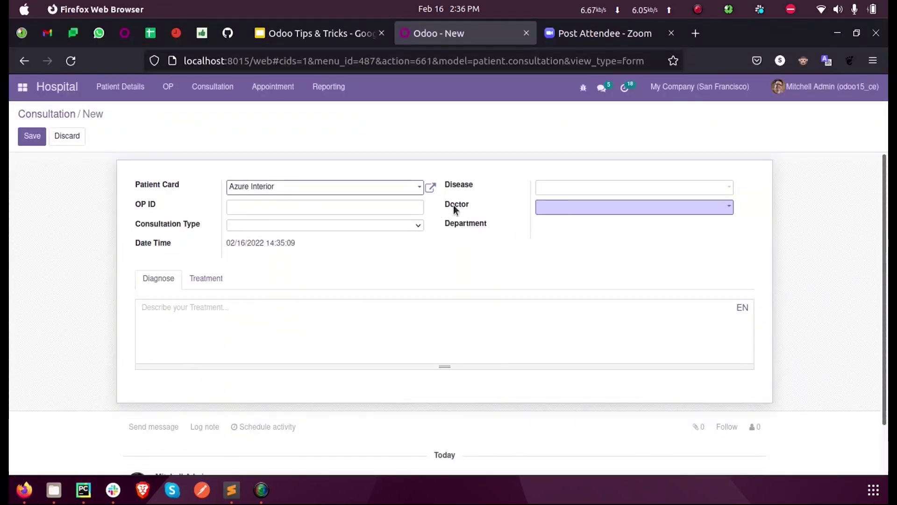
mouse_move(454, 209)
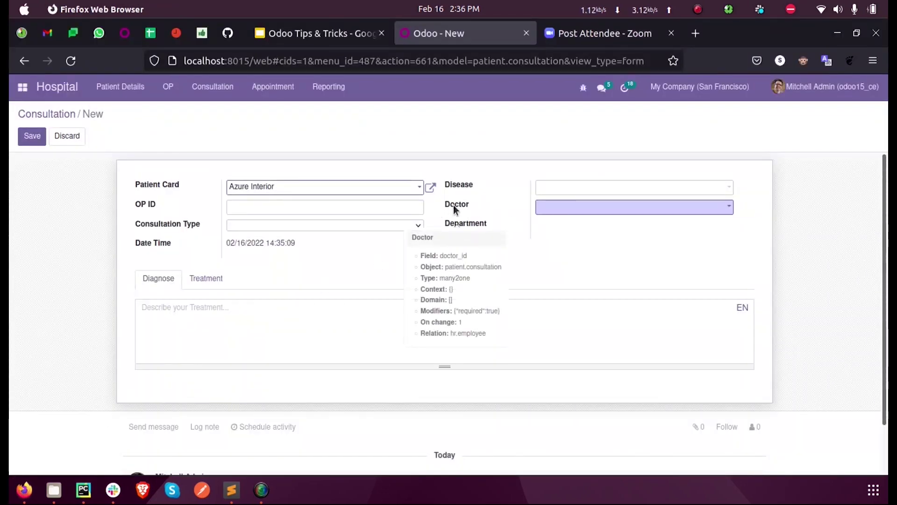
click(86, 491)
click(521, 286)
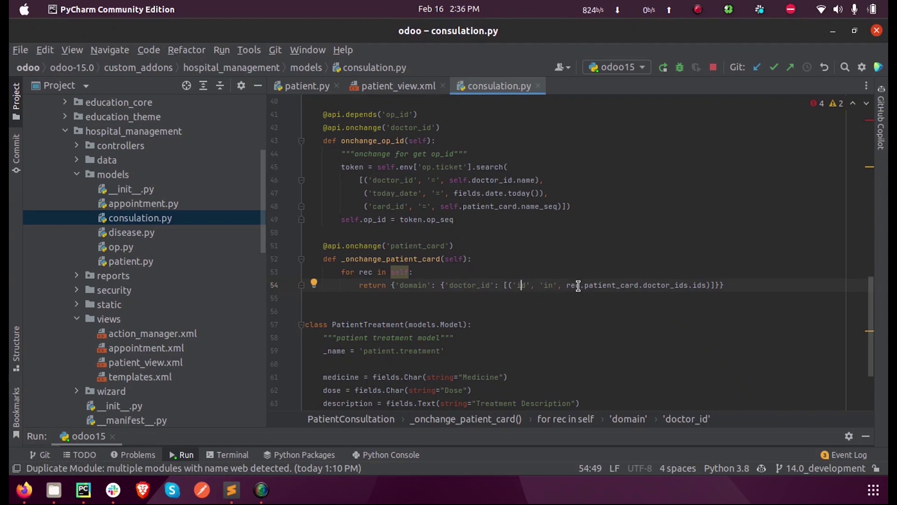
mouse_move(569, 287)
Step: Check Azure Interior's card doctors against rec.patient_card.doctor_ids.ids in the returned domain
click(24, 490)
click(431, 188)
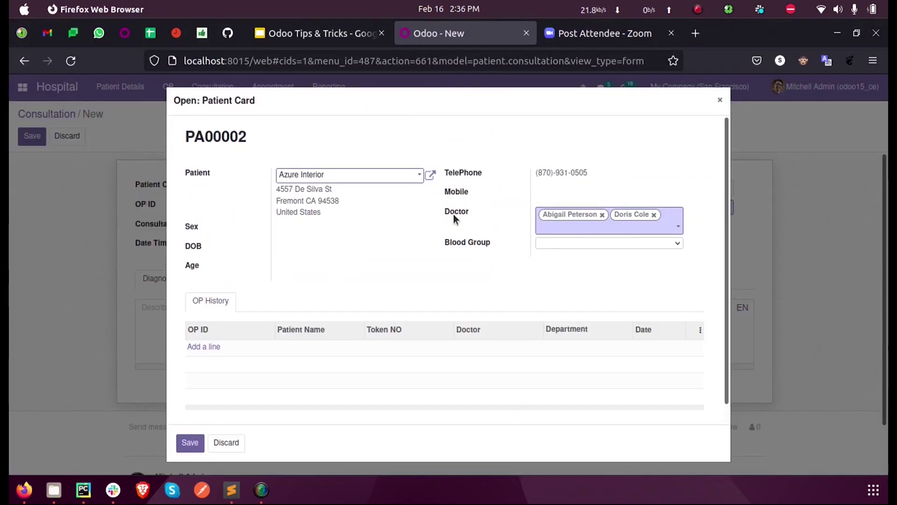
mouse_move(453, 215)
click(218, 439)
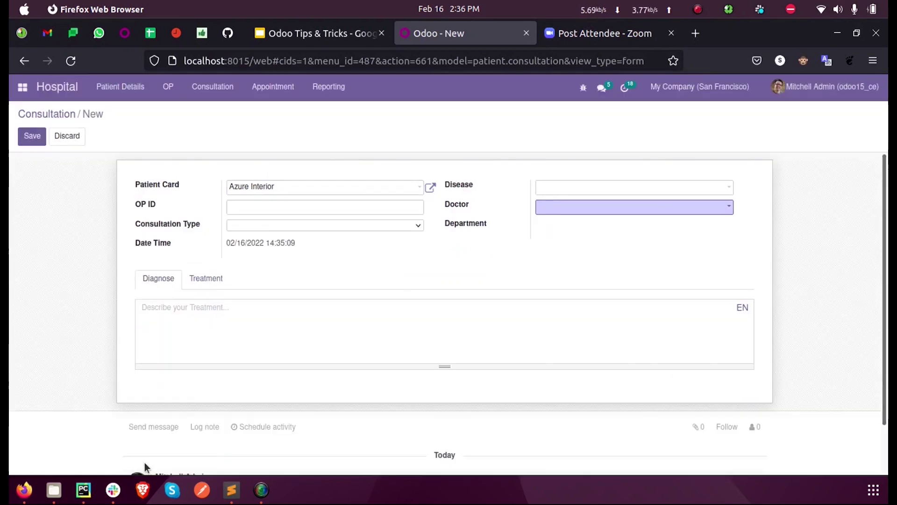
click(83, 489)
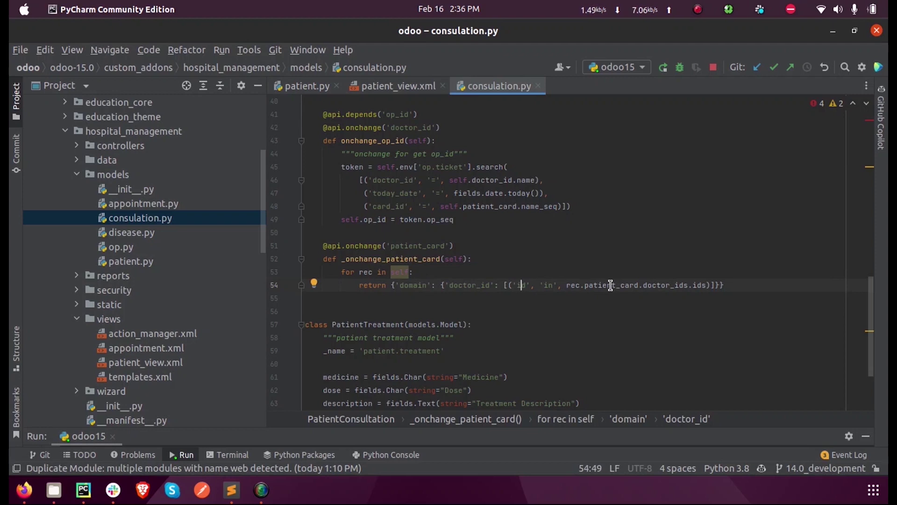
mouse_move(609, 281)
double_click(664, 289)
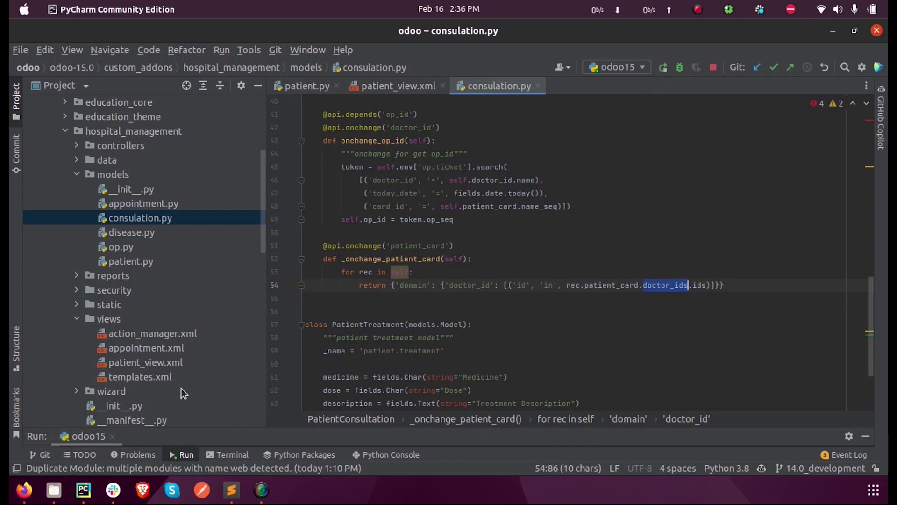
click(21, 497)
click(22, 87)
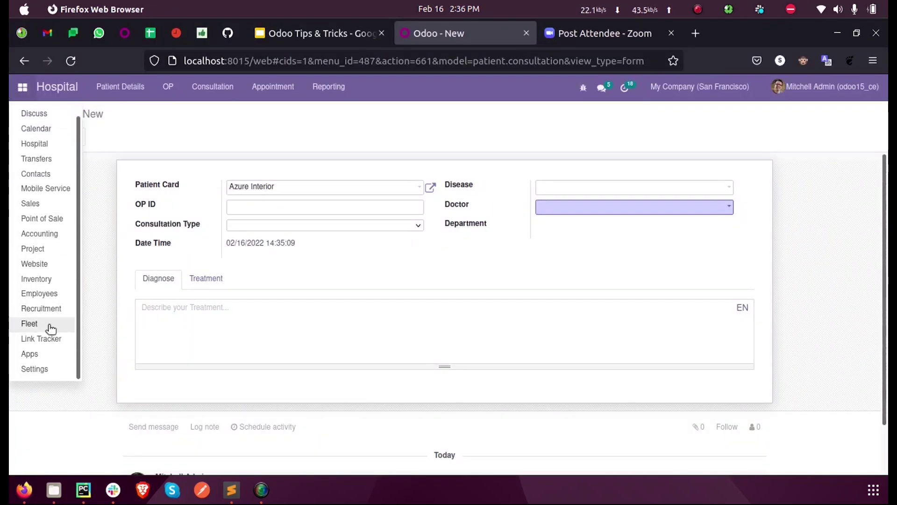
Step: Attempt to save the consultation, then discard it after the missing Doctor warning
key(Escape)
key(alt+s)
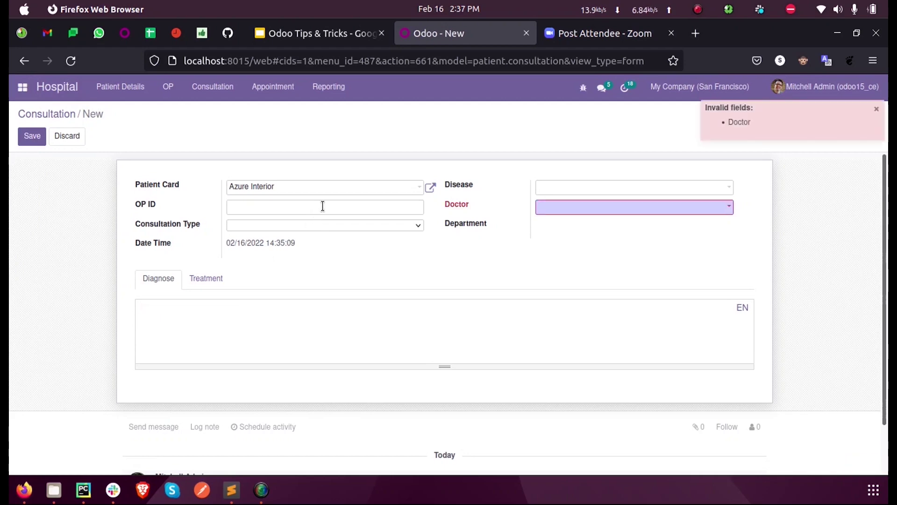
click(66, 136)
Step: Upgrade the Hospital Management module from the Apps page
click(22, 87)
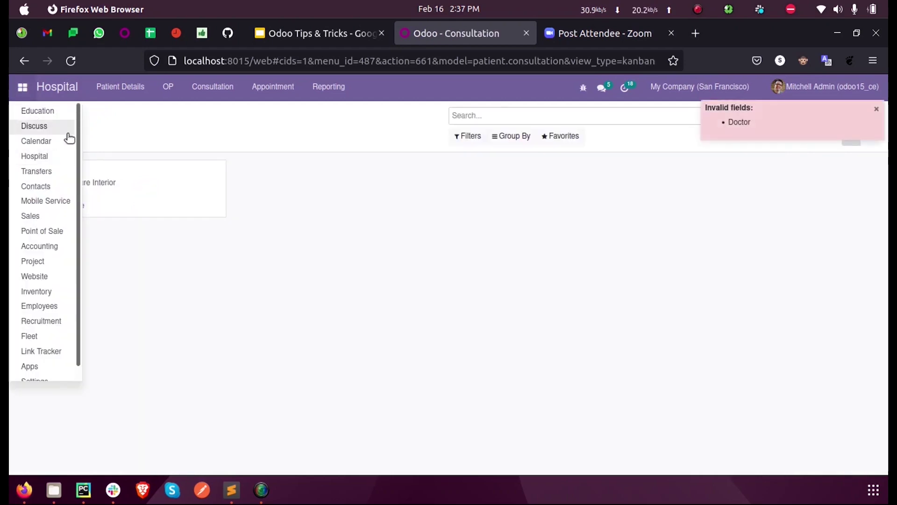
click(30, 366)
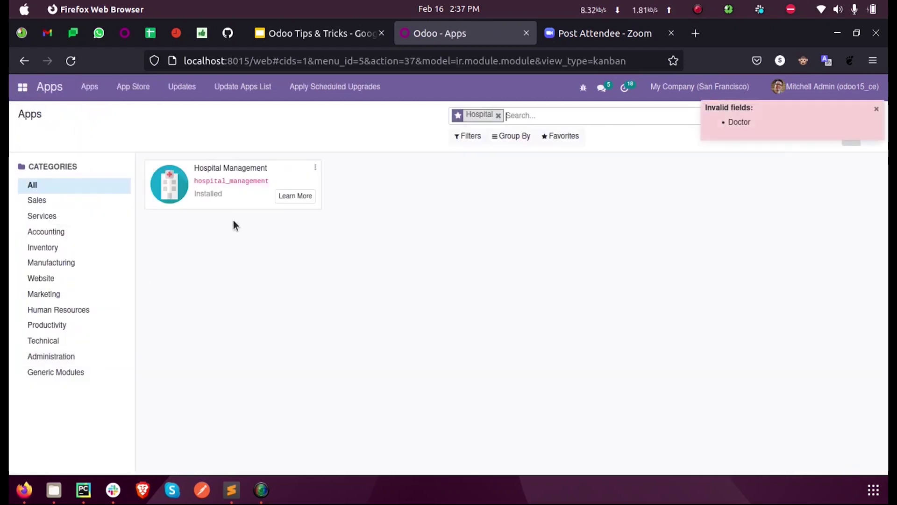
click(315, 168)
click(288, 217)
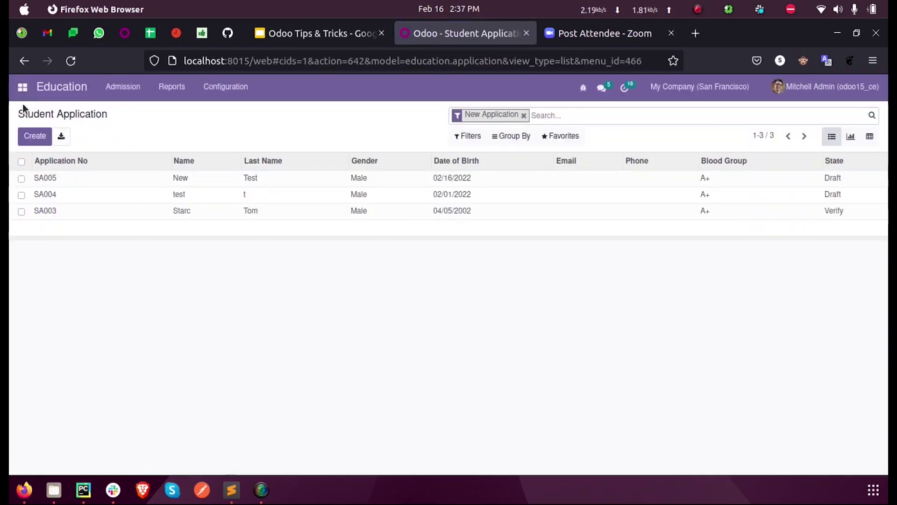
click(23, 86)
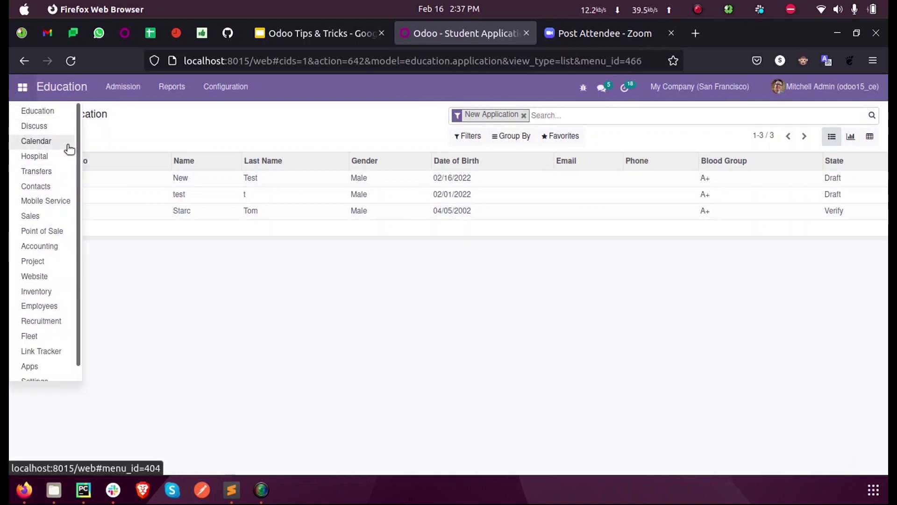
Step: Open the existing Azure Interior consultation in the Hospital app
click(36, 159)
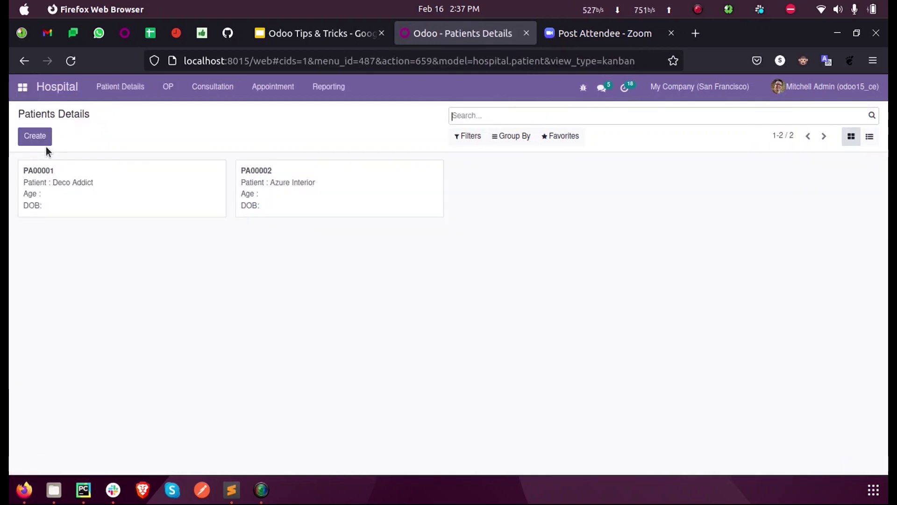
click(228, 87)
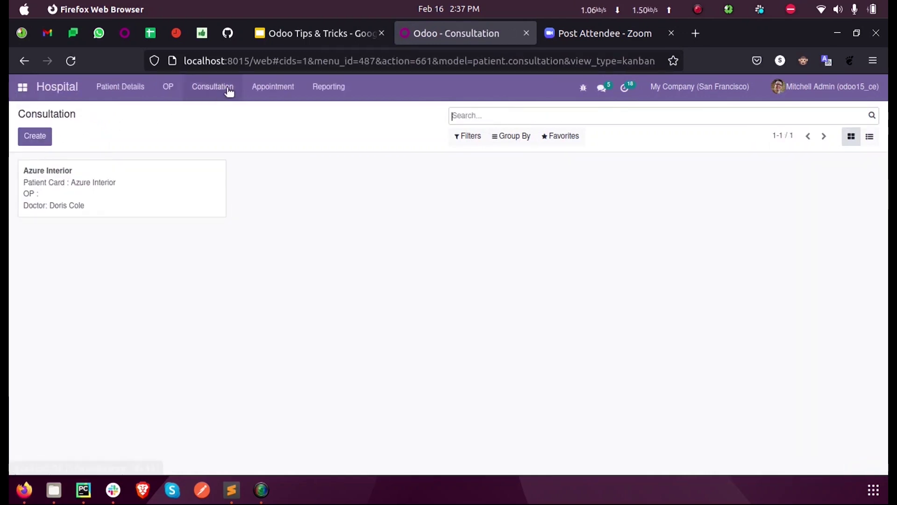
click(168, 185)
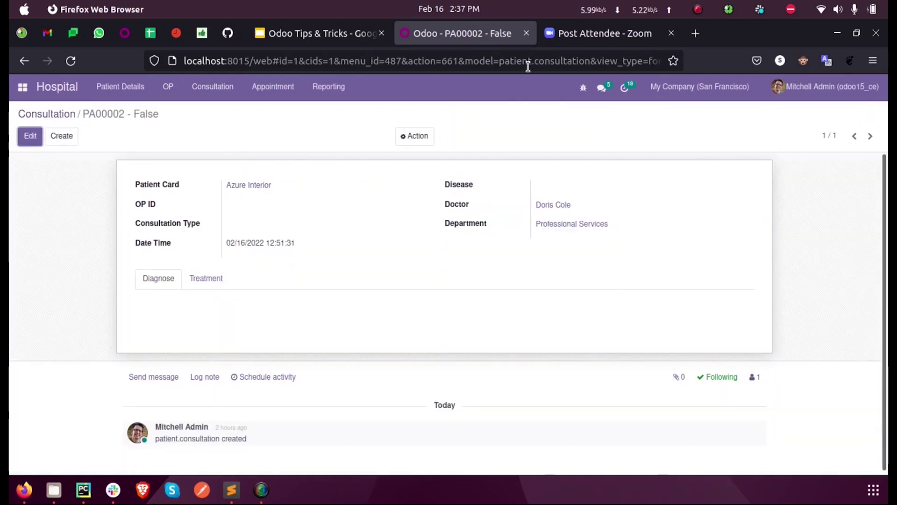
Step: Review the onchange code in PyCharm, then create a new blank consultation
click(83, 489)
scroll(501, 220, up, 7)
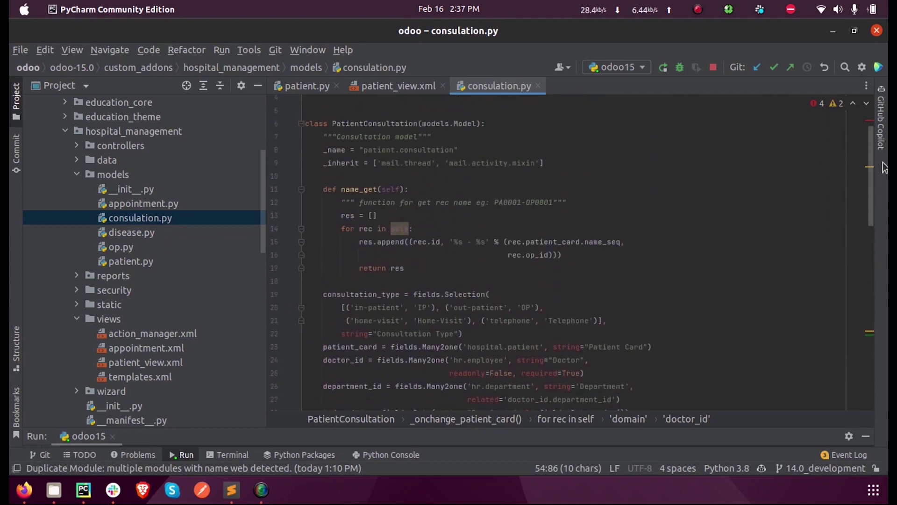
scroll(401, 194, down, 10)
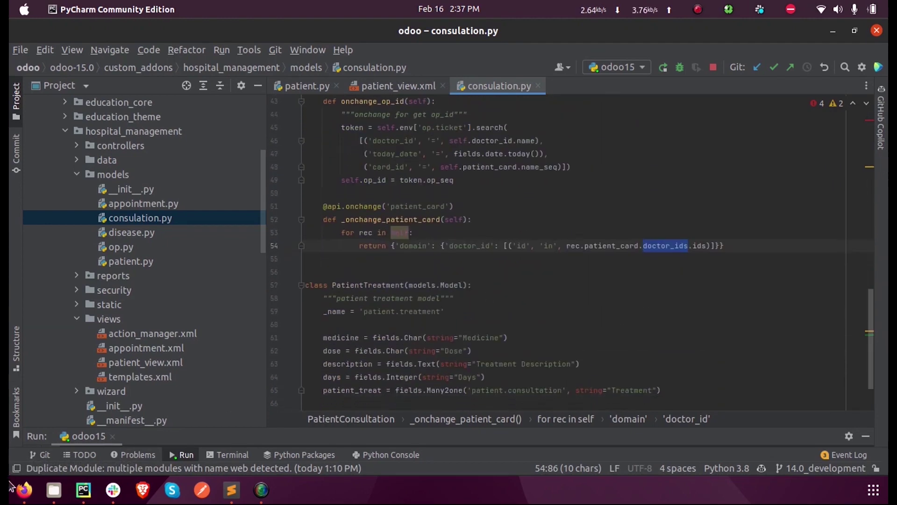
click(25, 490)
click(62, 138)
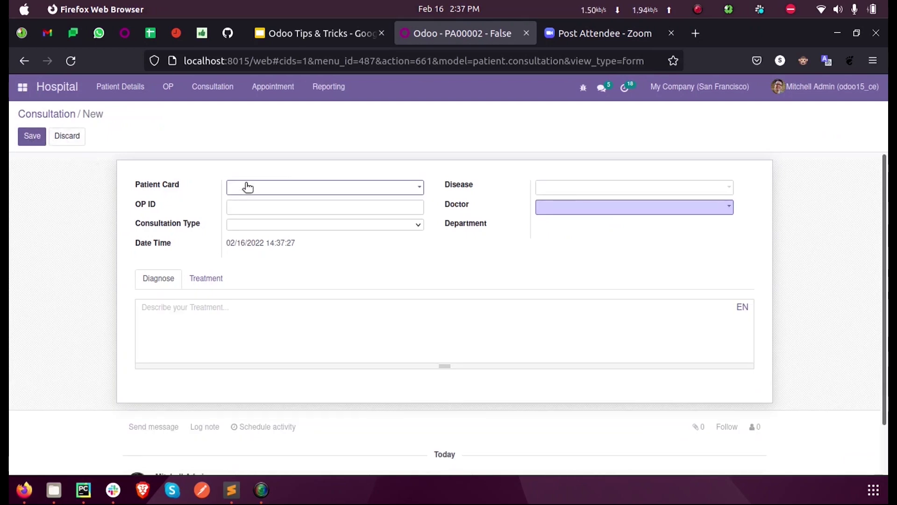
Step: Set Patient Card to Azure Interior and confirm the Doctor dropdown lists only its two doctors
click(248, 187)
click(250, 222)
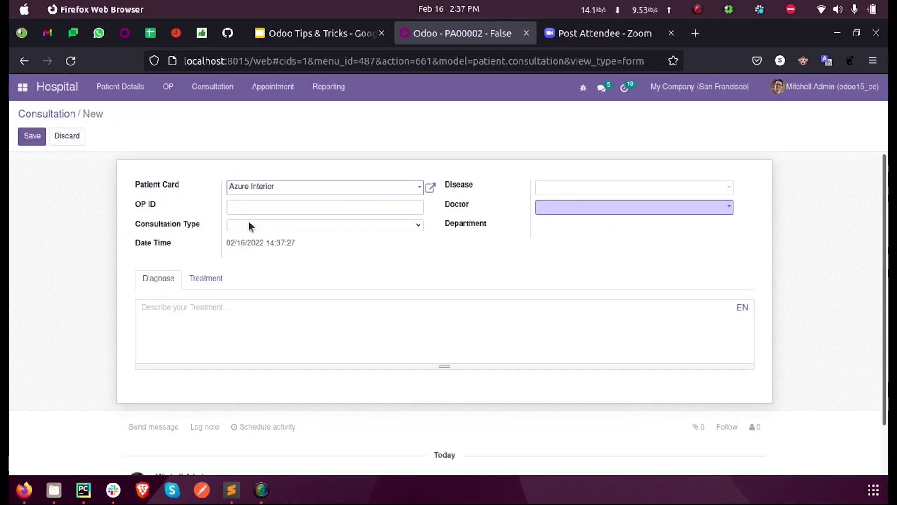
click(557, 209)
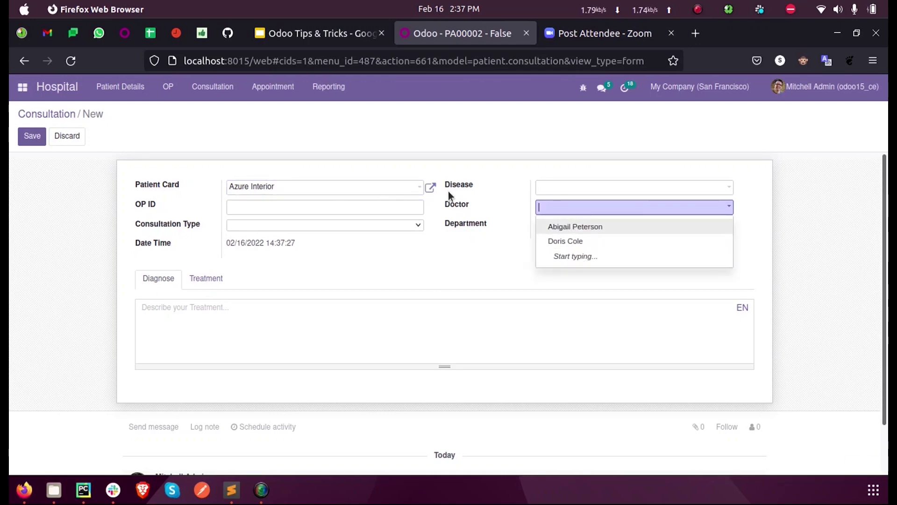
click(430, 188)
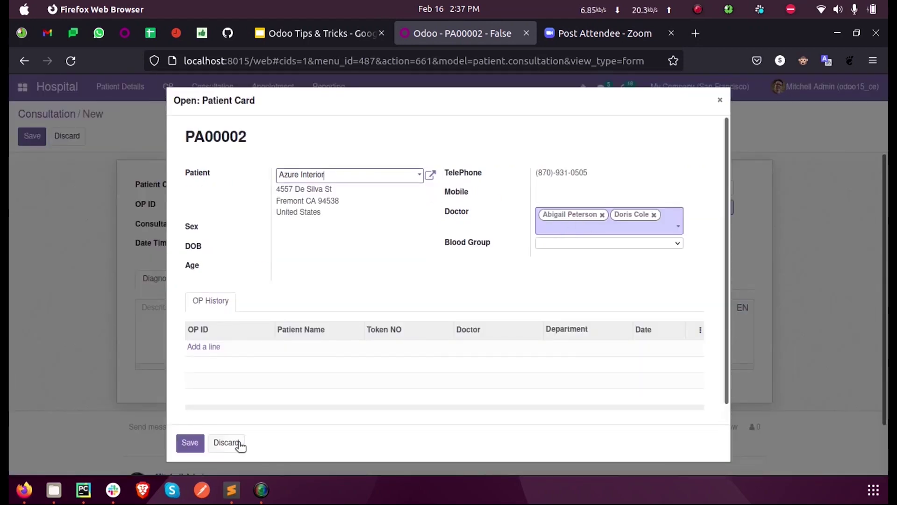
click(229, 443)
click(568, 210)
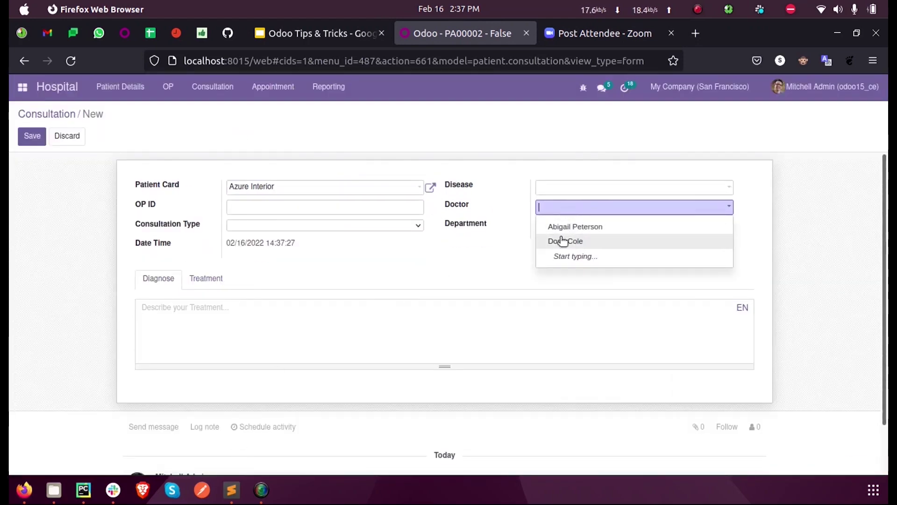
click(448, 270)
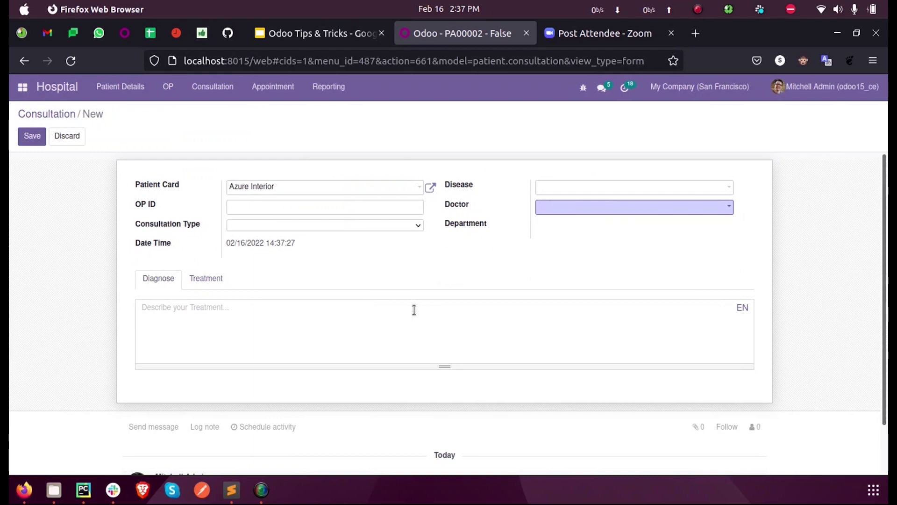